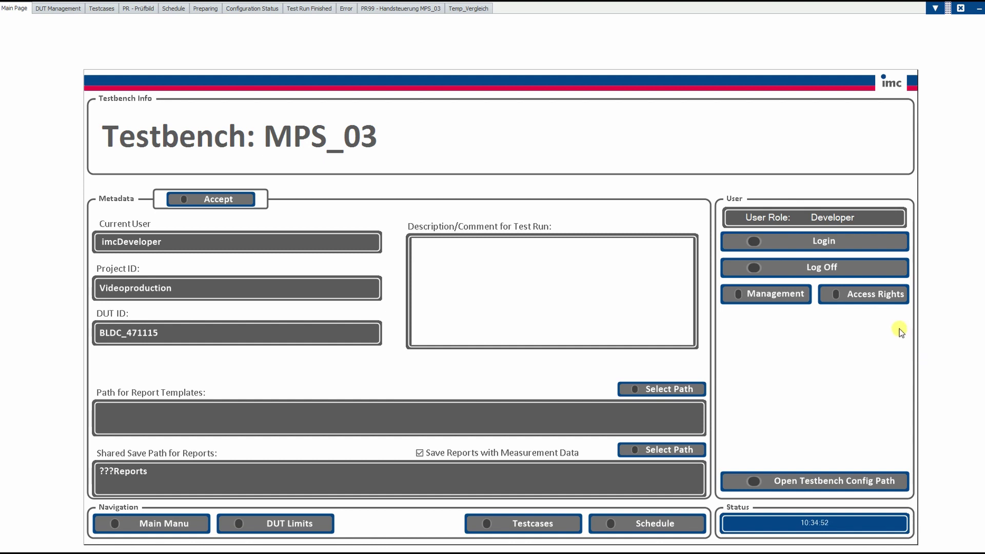
Check which user names are available for logging on, leaving the current login in place
{"action": "left_click", "coordinate": [811, 240]}
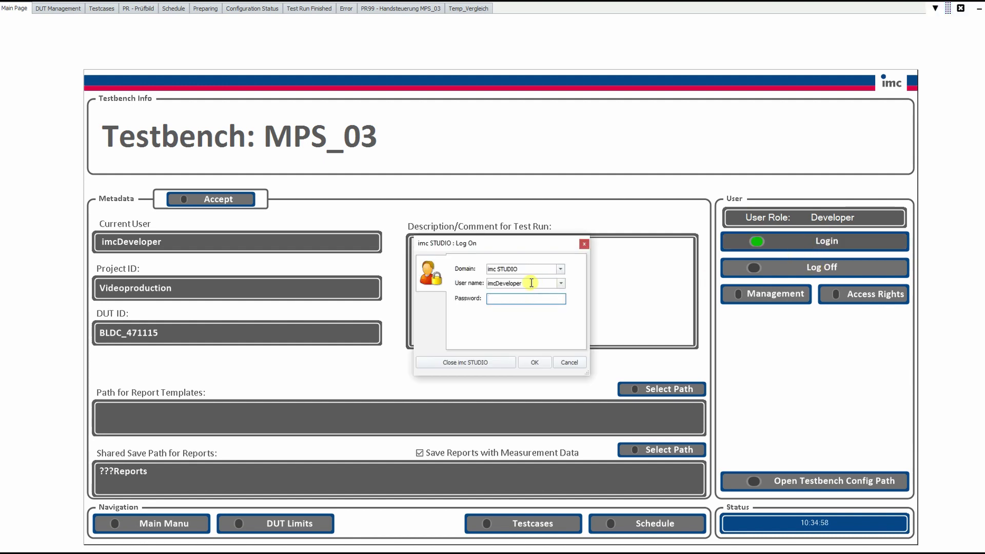
{"action": "left_click", "coordinate": [559, 284]}
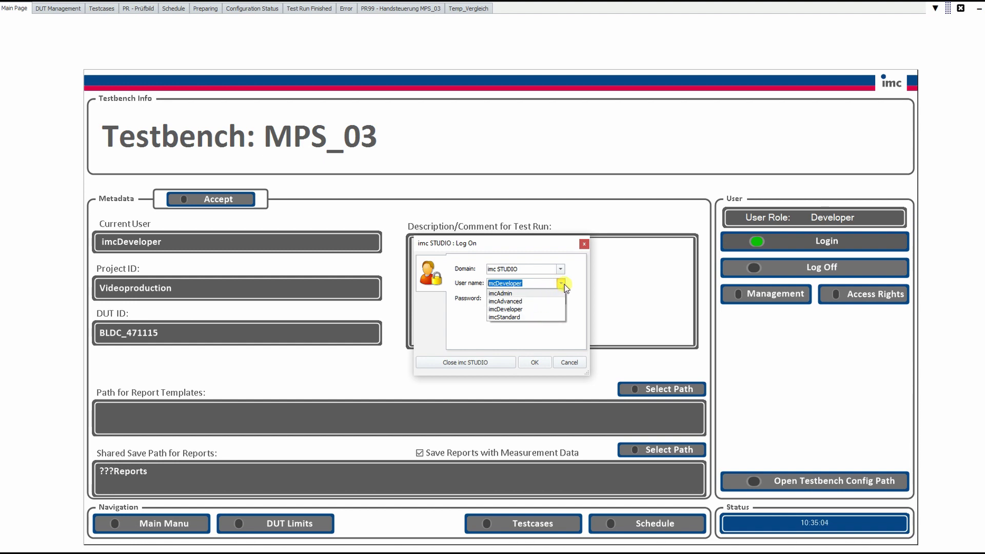
{"action": "left_click", "coordinate": [571, 366]}
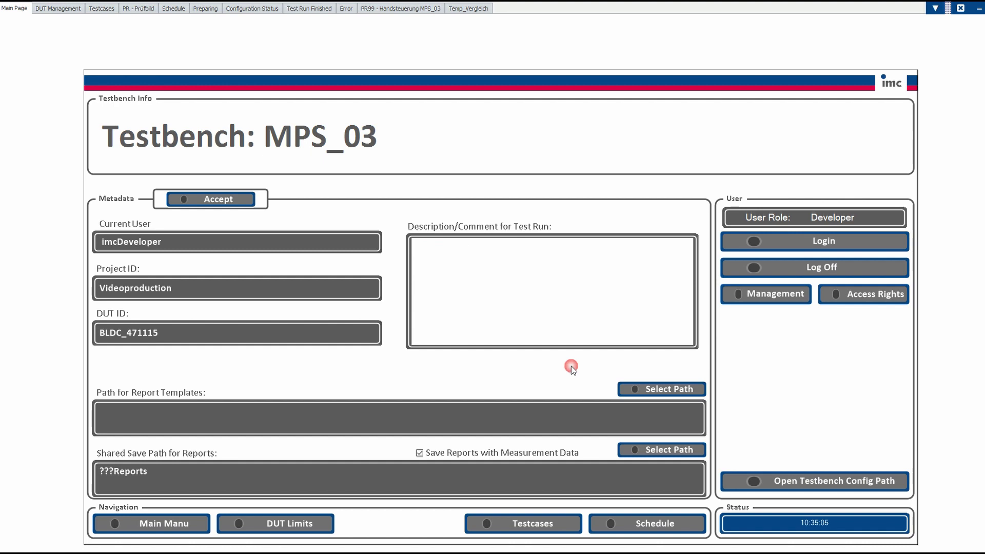
View the local user administration and the access rights of the imc user groups
{"action": "left_click", "coordinate": [781, 297]}
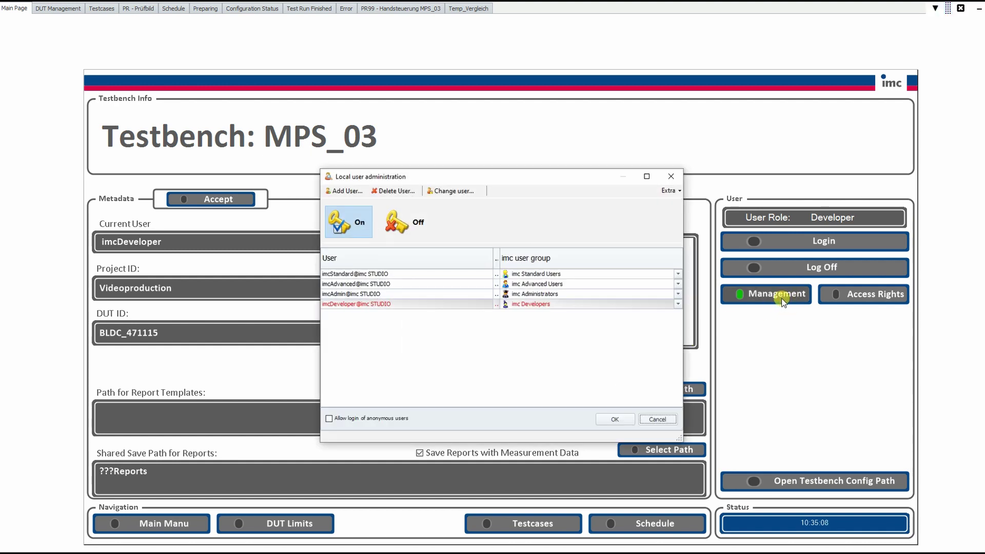
{"action": "left_click", "coordinate": [671, 176]}
{"action": "left_click", "coordinate": [865, 296]}
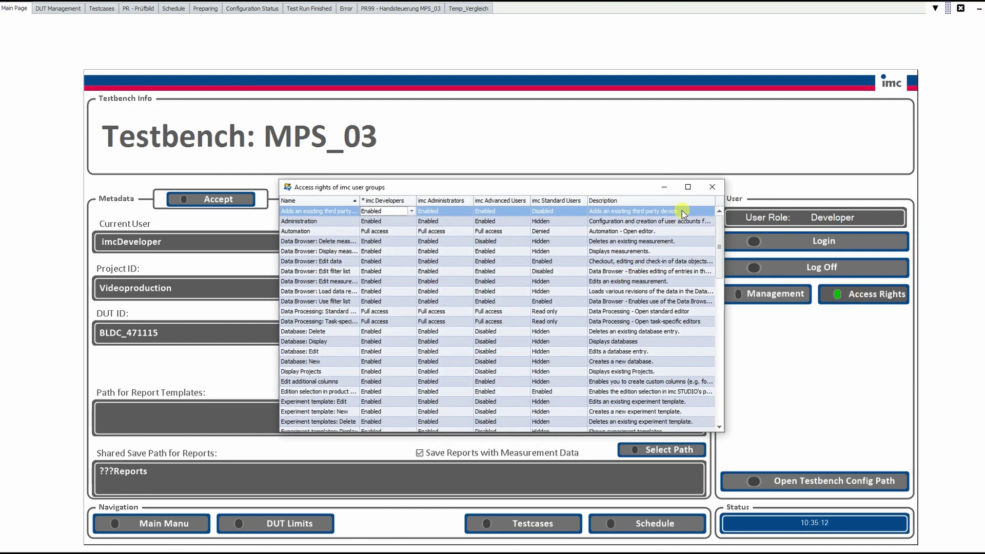
{"action": "left_click", "coordinate": [715, 188]}
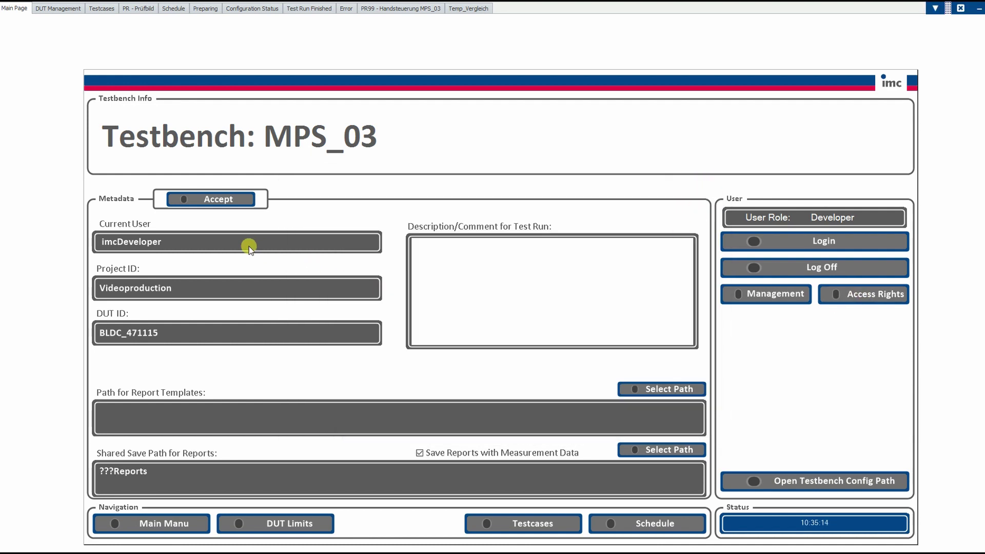
Enter "Demonstration Basic Test Procedure Configuration" as the test run description and accept the metadata
{"action": "double_click", "coordinate": [321, 291]}
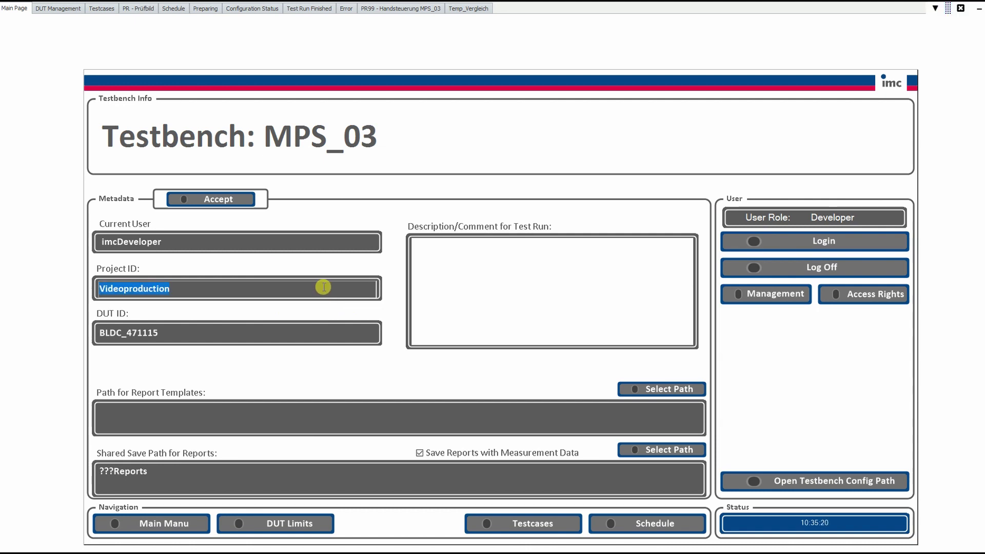
{"action": "left_click", "coordinate": [185, 333]}
{"action": "left_click", "coordinate": [187, 331]}
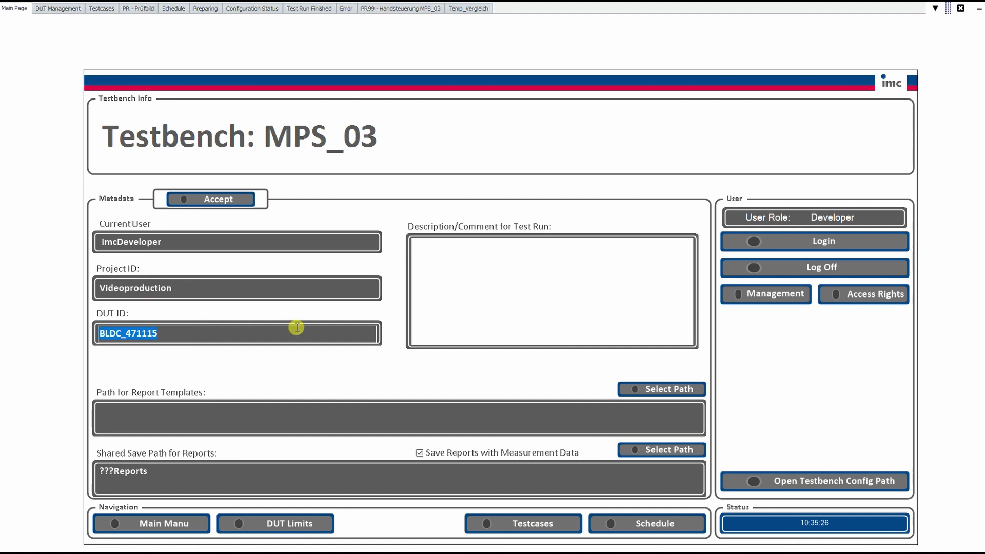
{"action": "left_click", "coordinate": [465, 274]}
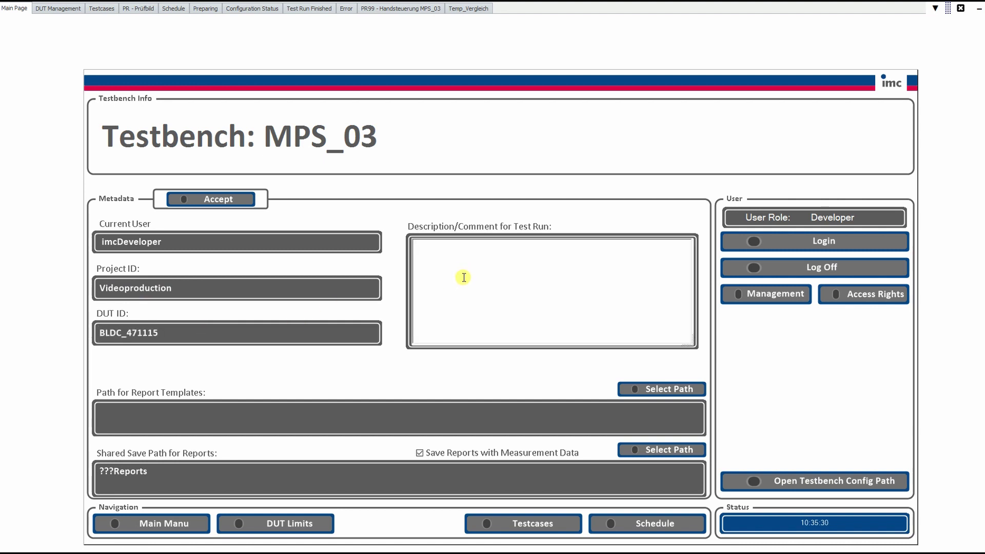
{"action": "type", "text": "Demonstration Basic Test Procedure Configuration"}
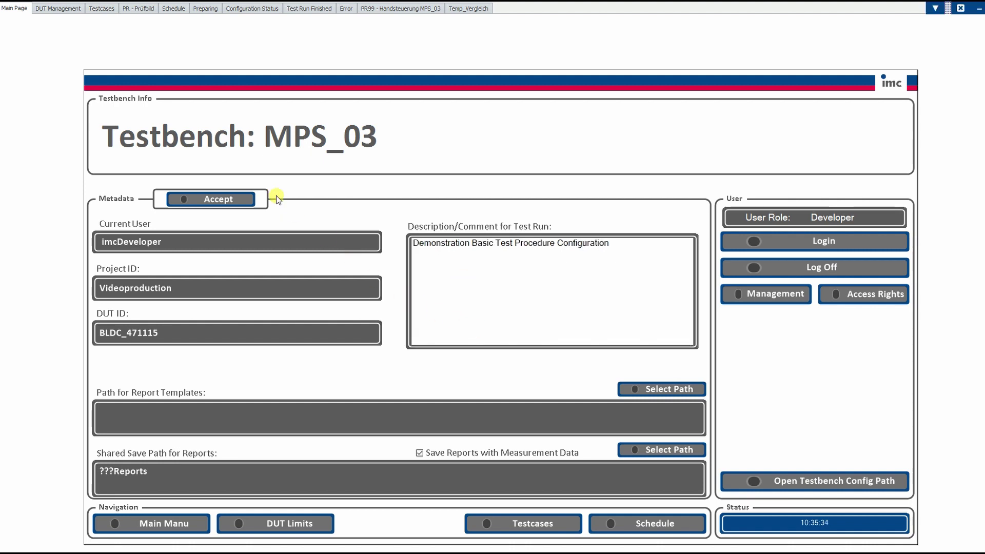
{"action": "left_click", "coordinate": [233, 196]}
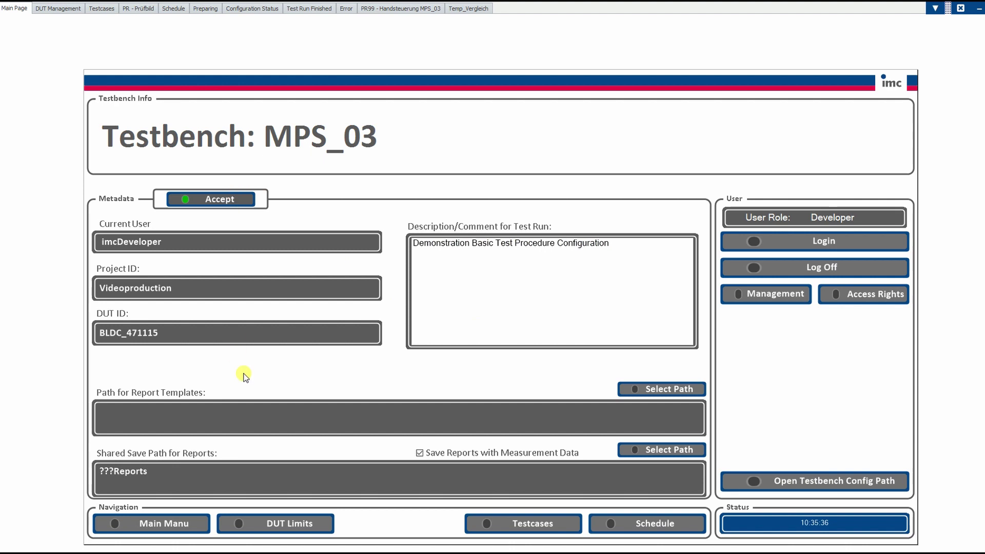
Open the DUT limits and examine the motor type, EC current, speed, torque and temperature entries of the Nanotec set
{"action": "left_click", "coordinate": [288, 523]}
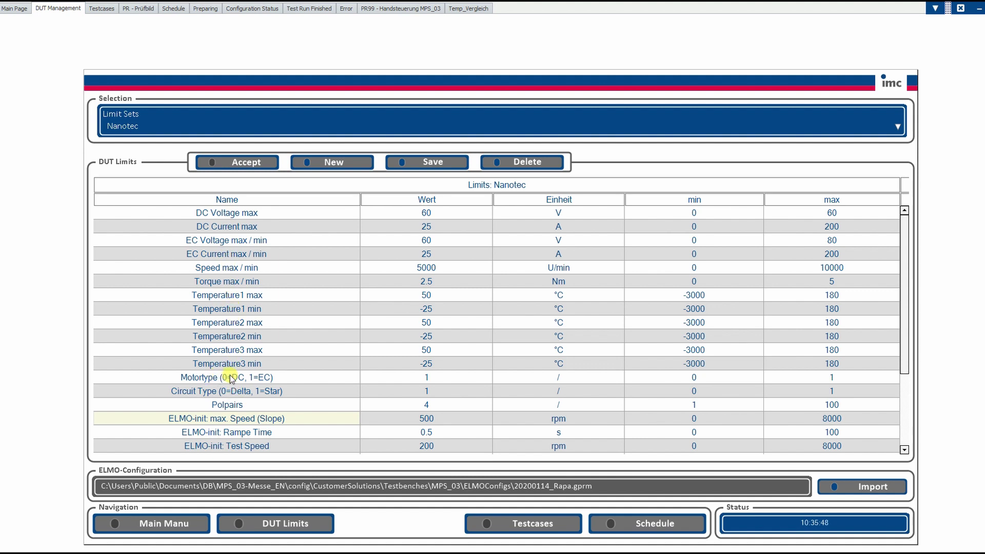
{"action": "left_click", "coordinate": [258, 378]}
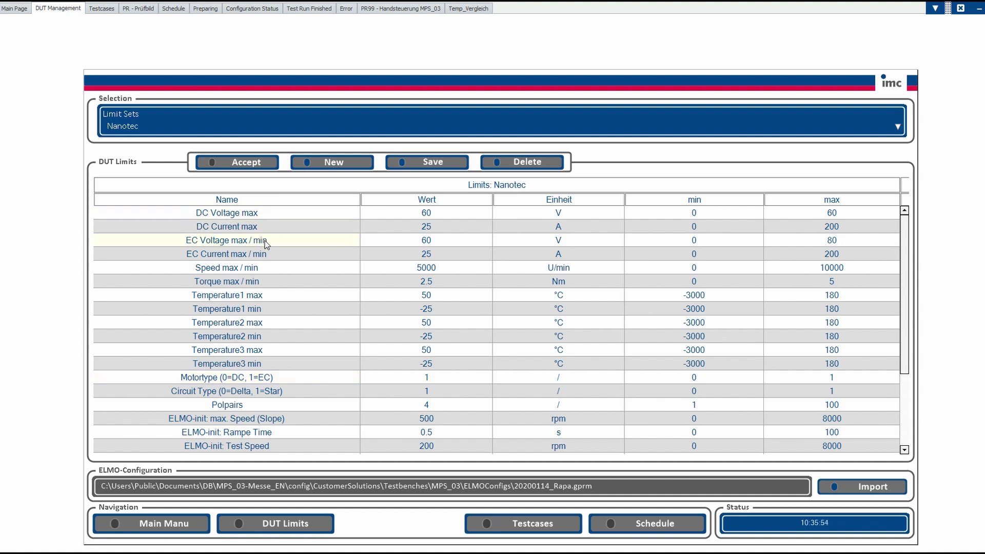
{"action": "double_click", "coordinate": [265, 254]}
{"action": "key", "text": "Escape"}
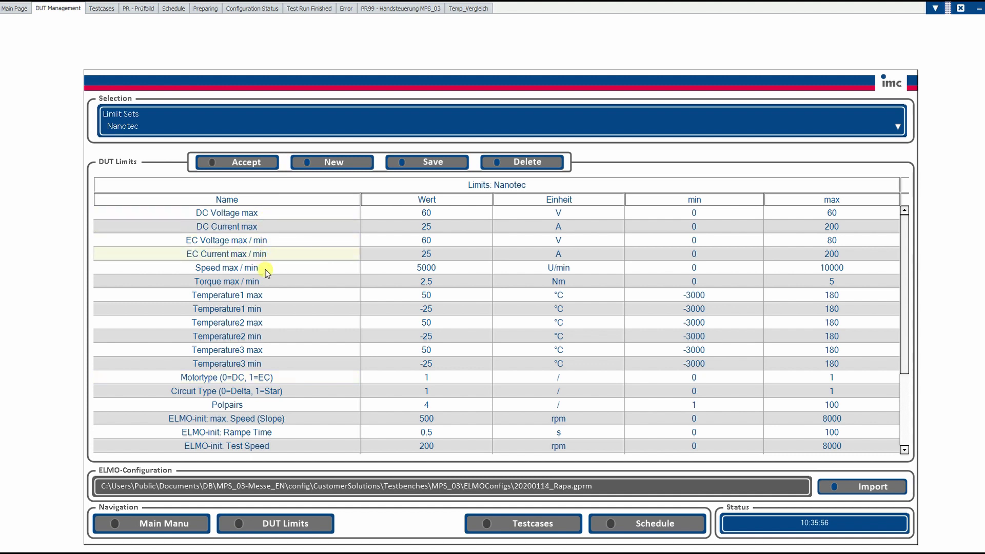
{"action": "left_click", "coordinate": [266, 268]}
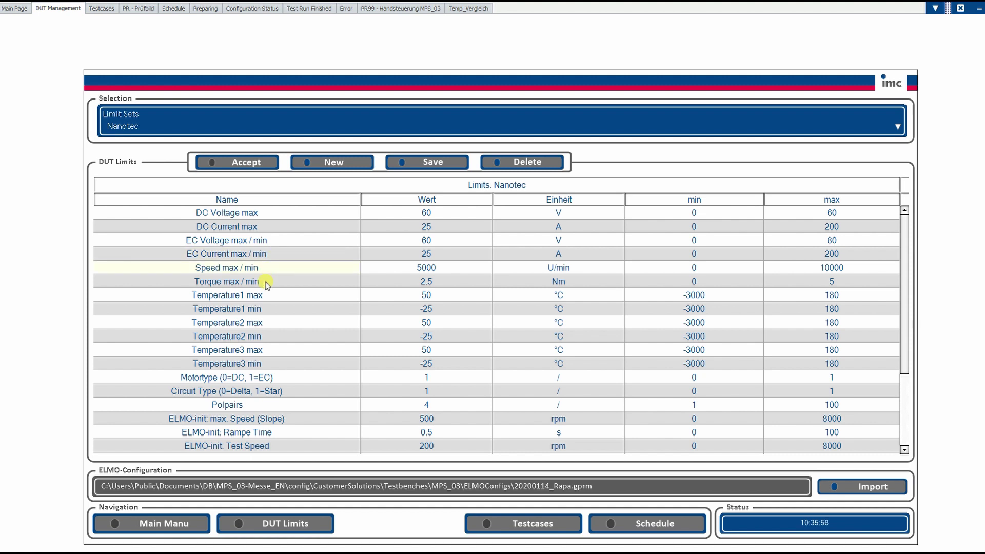
{"action": "double_click", "coordinate": [266, 282]}
{"action": "key", "text": "Escape"}
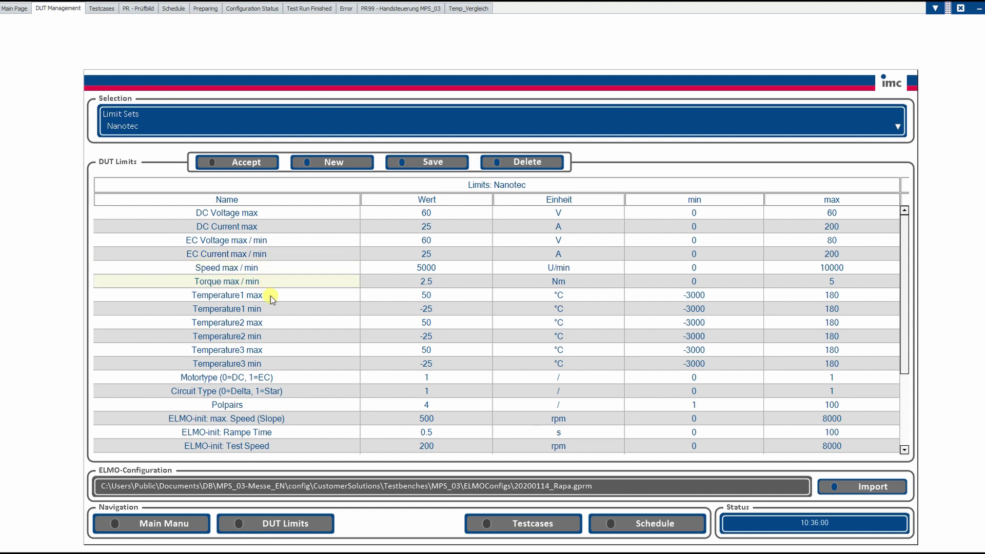
{"action": "double_click", "coordinate": [270, 296]}
{"action": "key", "text": "Escape"}
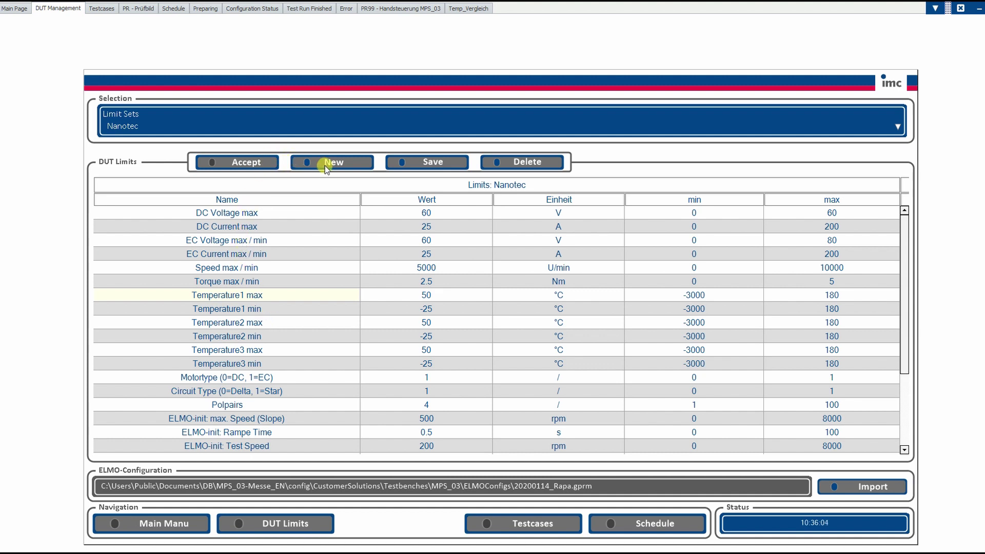
Load the EC-Testmotor_04 limit set with the imported ELMO configuration 20190423_EC-Testmotor_04 and accept the DUT limits
{"action": "left_click", "coordinate": [325, 124]}
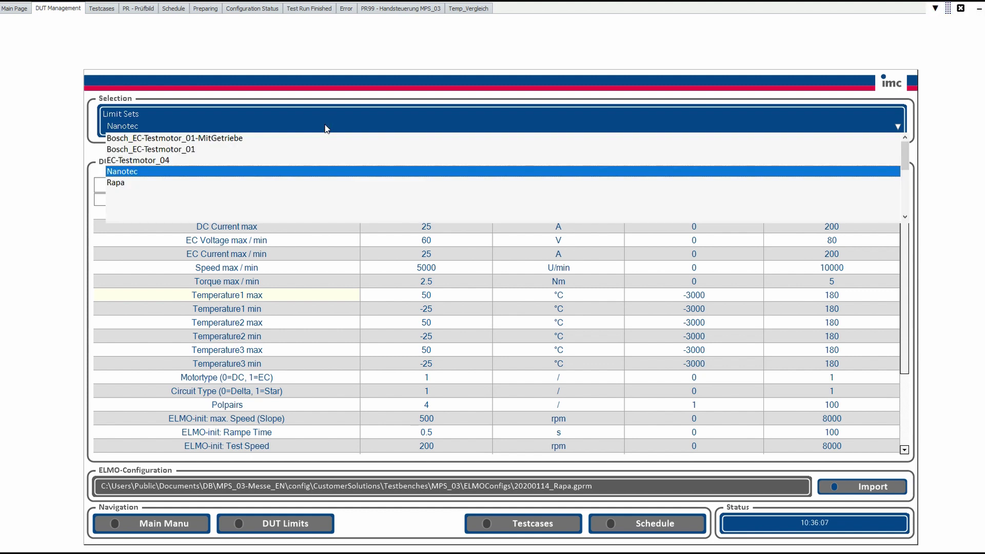
{"action": "left_click", "coordinate": [291, 159]}
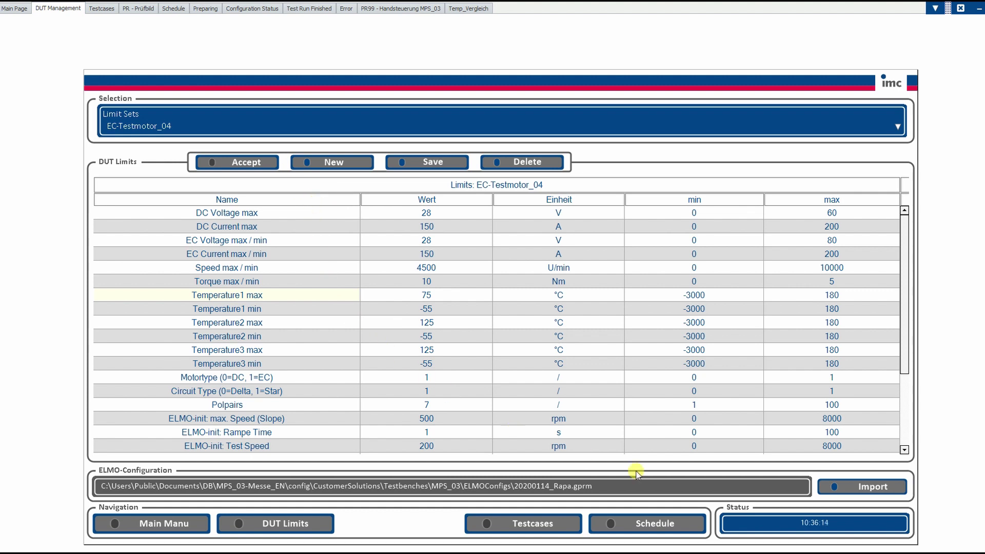
{"action": "left_click", "coordinate": [844, 485]}
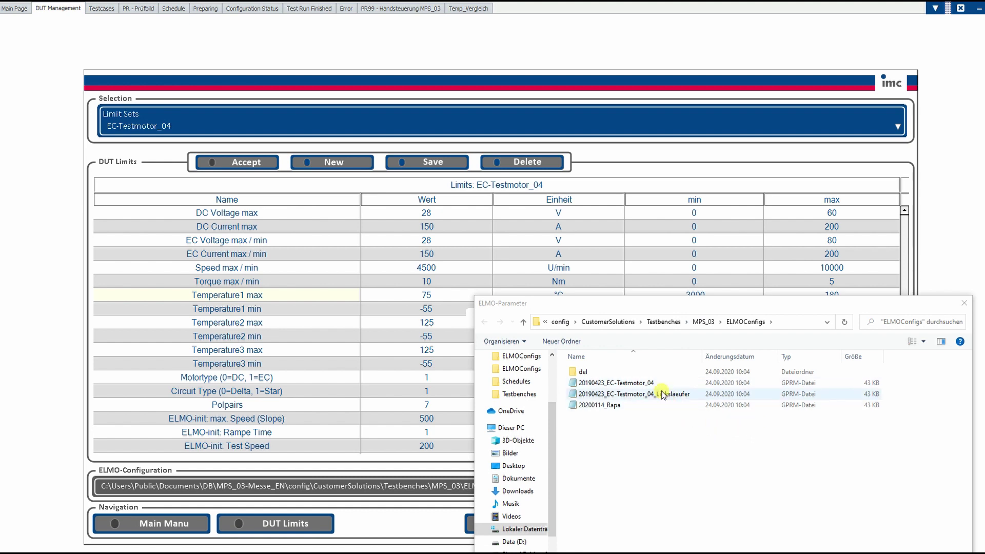
{"action": "left_click", "coordinate": [660, 383]}
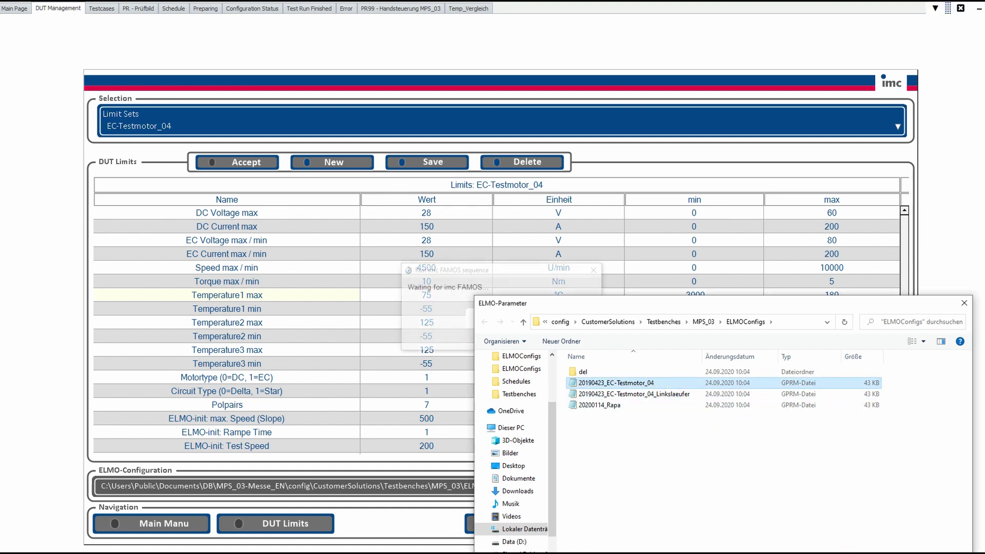
{"action": "key", "text": "Return"}
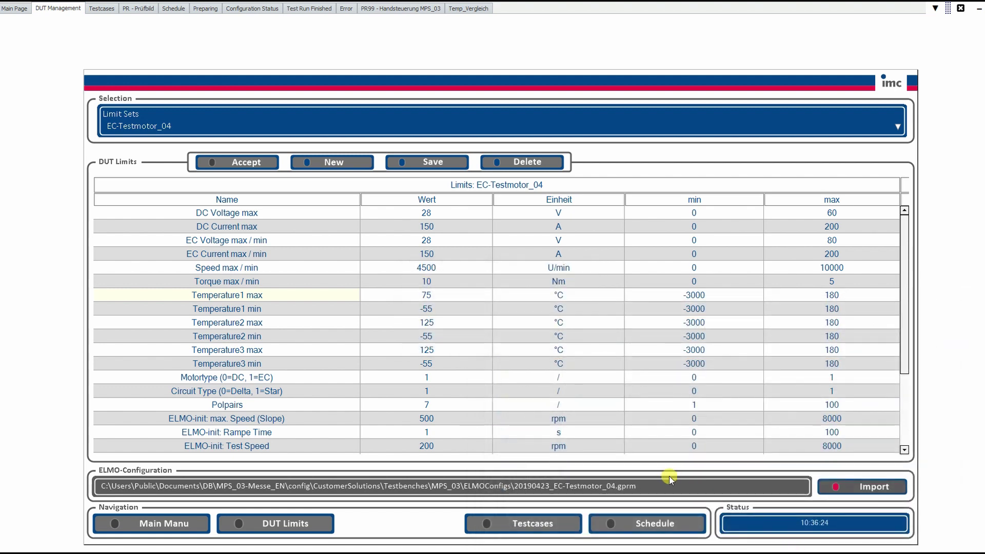
{"action": "left_click", "coordinate": [245, 163]}
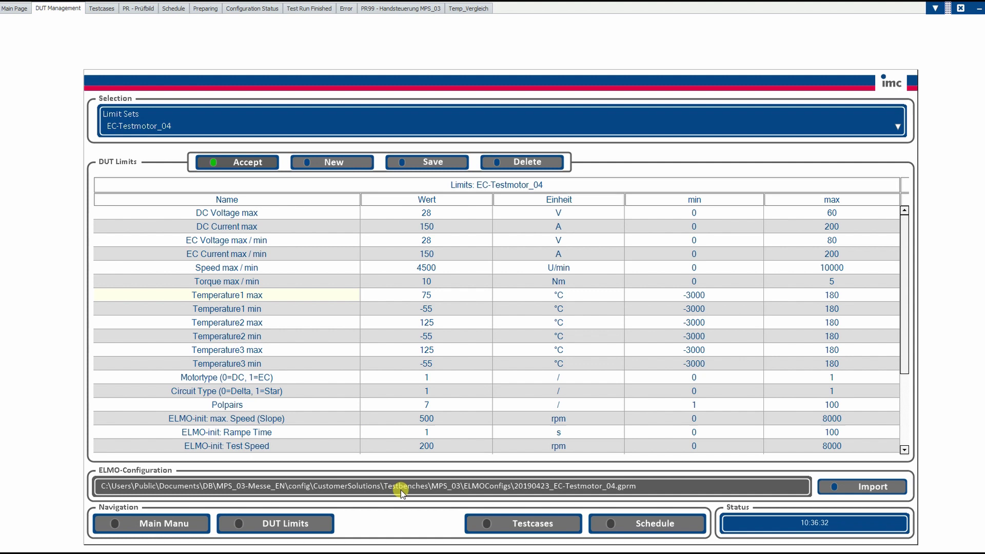
Open the test cases and view the parameters of PR-09 Cogging Torque, PR-05 Phase Resistance and PR-10 Torque to Drive
{"action": "left_click", "coordinate": [518, 522]}
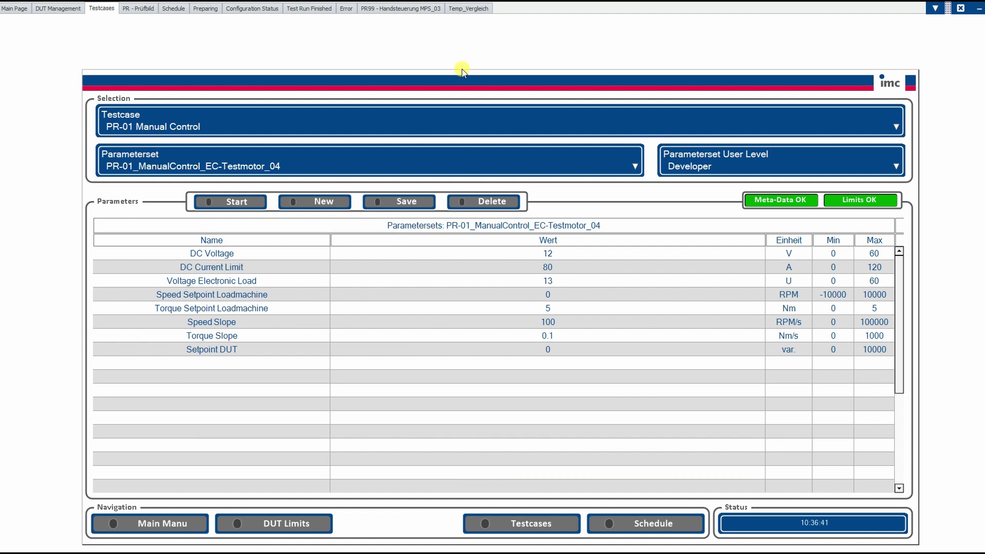
{"action": "left_click", "coordinate": [445, 127]}
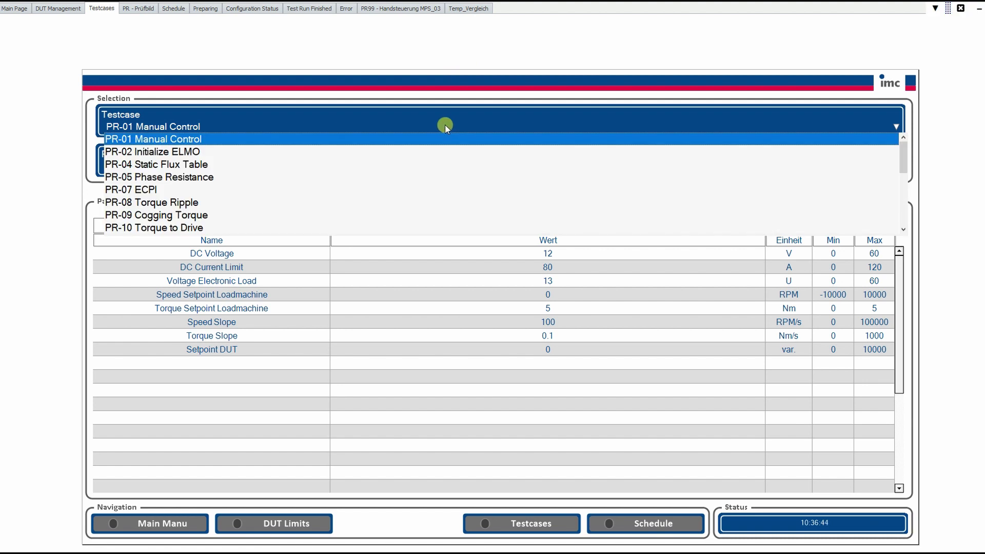
{"action": "left_click", "coordinate": [420, 211]}
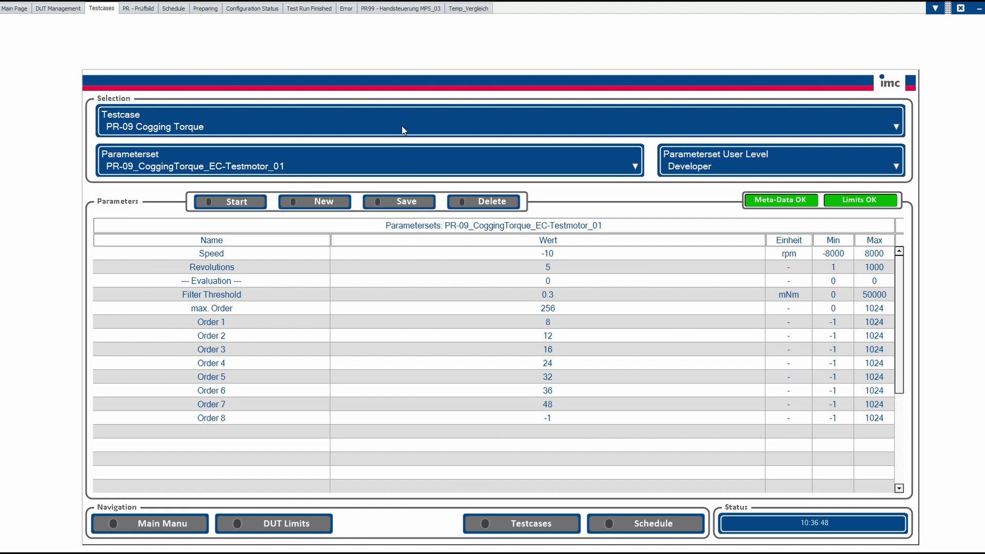
{"action": "left_click", "coordinate": [388, 129]}
{"action": "left_click", "coordinate": [365, 177]}
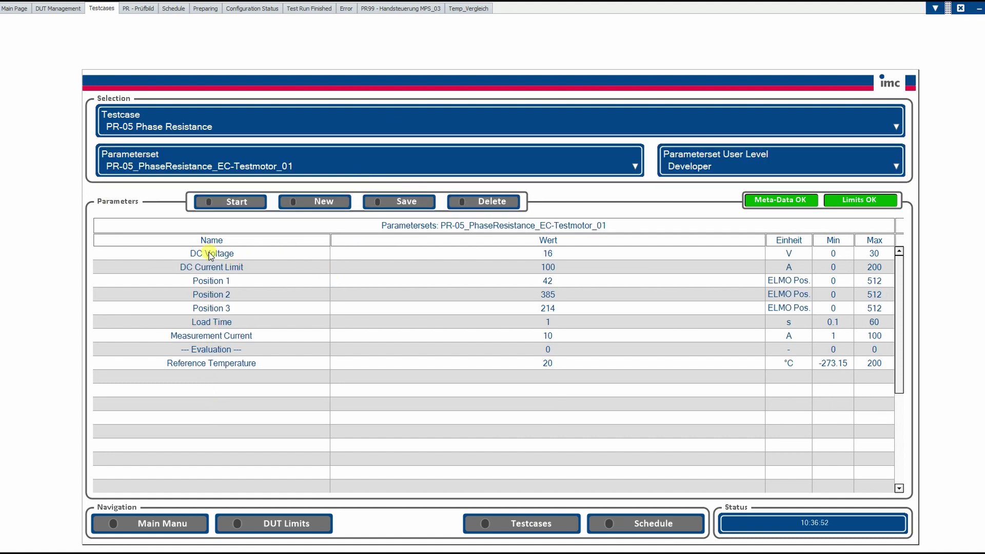
{"action": "left_click", "coordinate": [232, 126]}
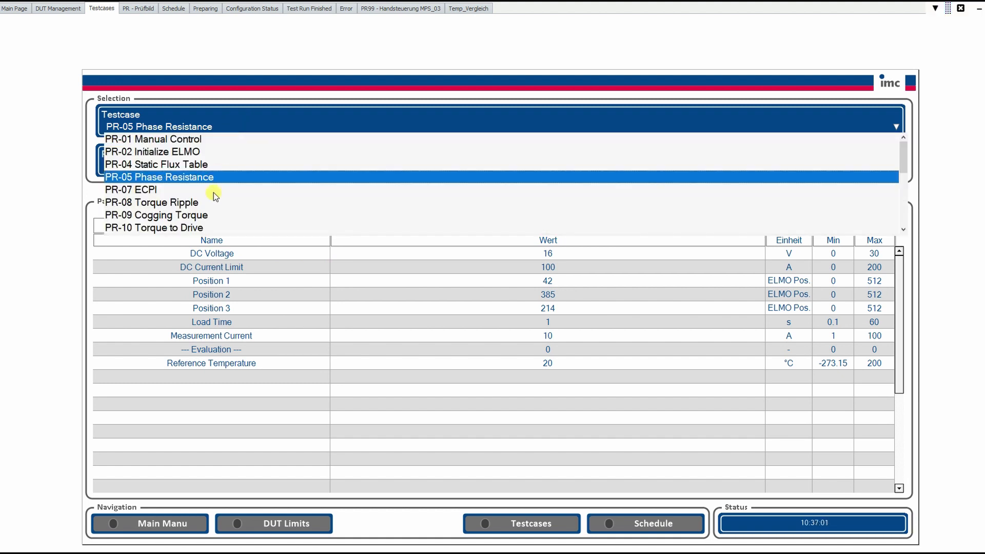
{"action": "left_click", "coordinate": [219, 231]}
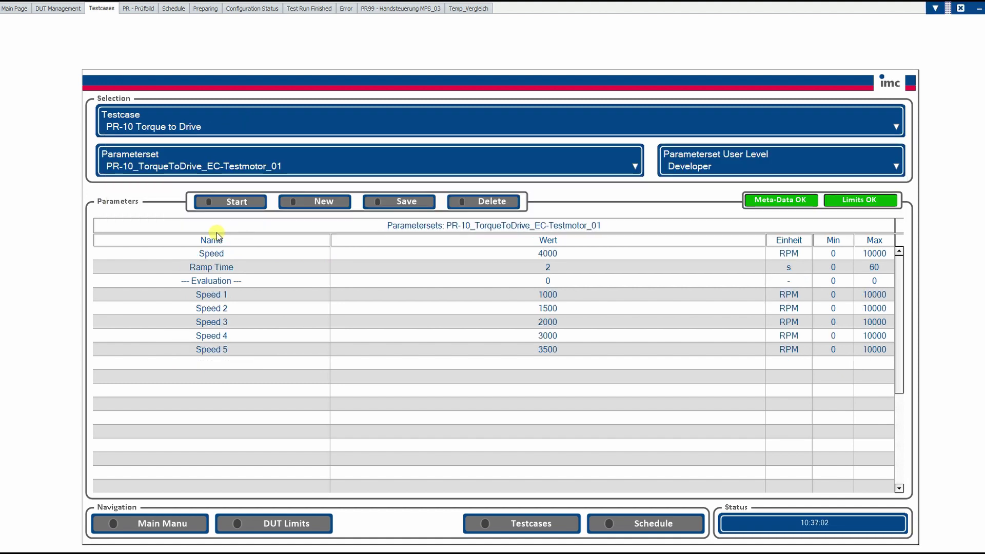
Select the PR-01 Manual Control test case with the parameter set PR-01_ManualControl_EC-Testmotor_04
{"action": "left_click", "coordinate": [270, 129]}
{"action": "left_click", "coordinate": [248, 138]}
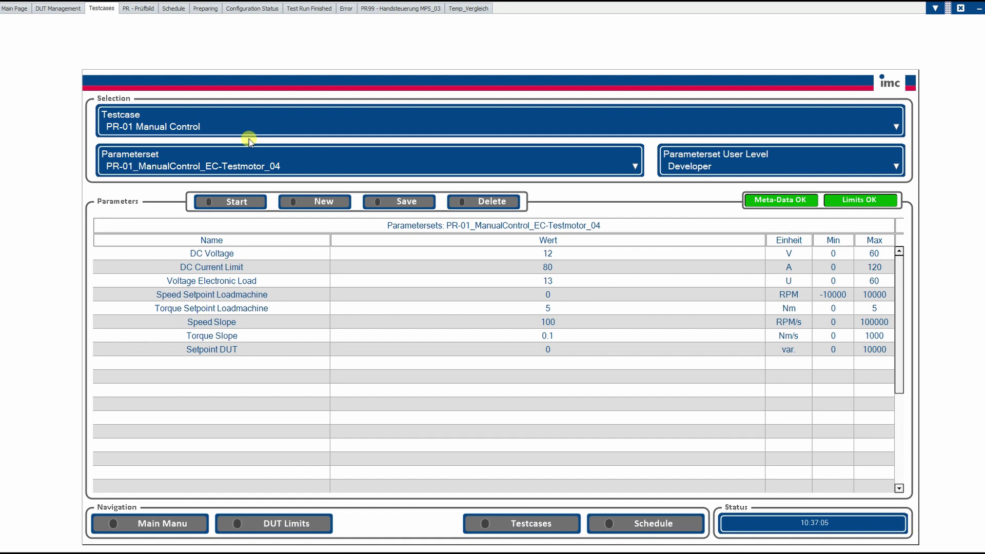
{"action": "left_click", "coordinate": [342, 169]}
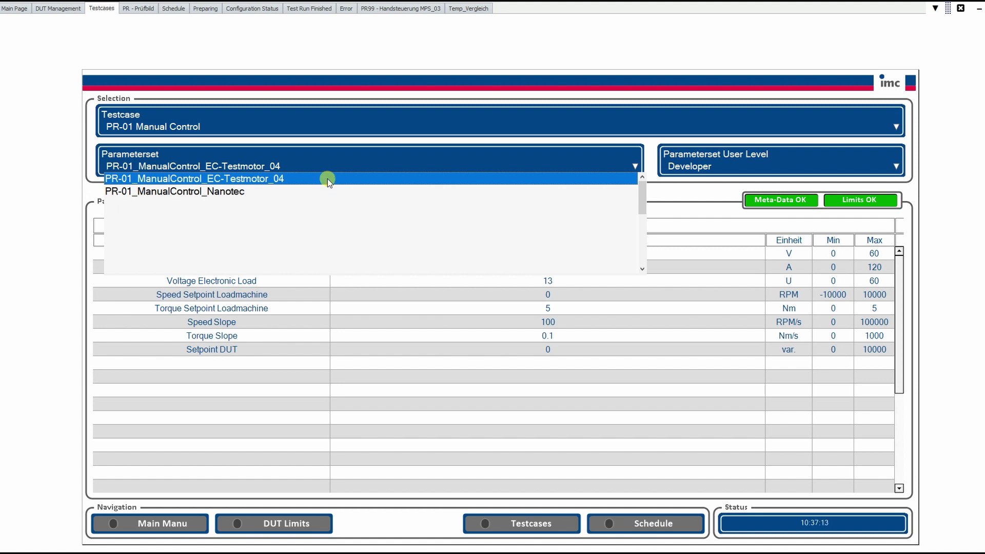
{"action": "left_click", "coordinate": [327, 179]}
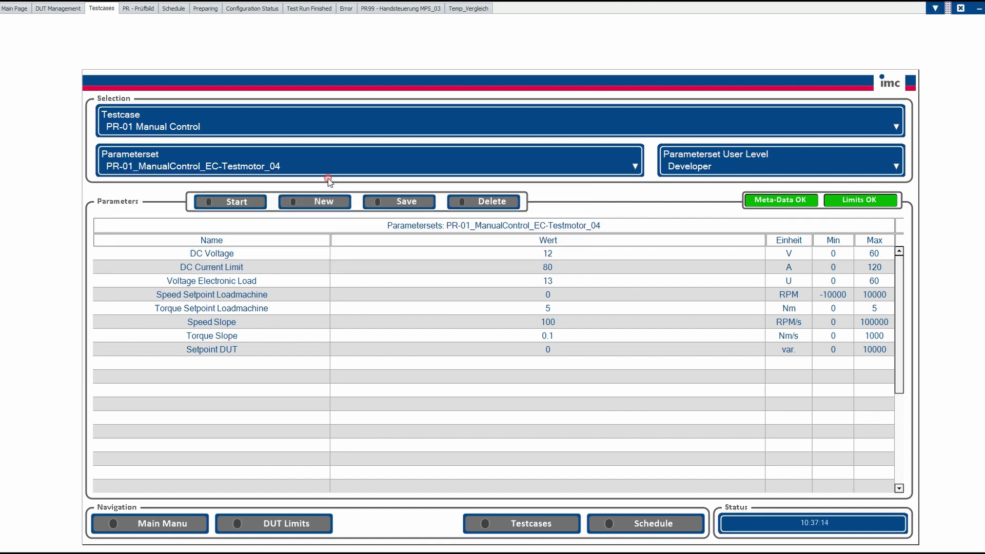
Review the manual control parameters, start the test case and switch on the DC power supply
{"action": "left_click", "coordinate": [288, 255]}
{"action": "left_click", "coordinate": [287, 269]}
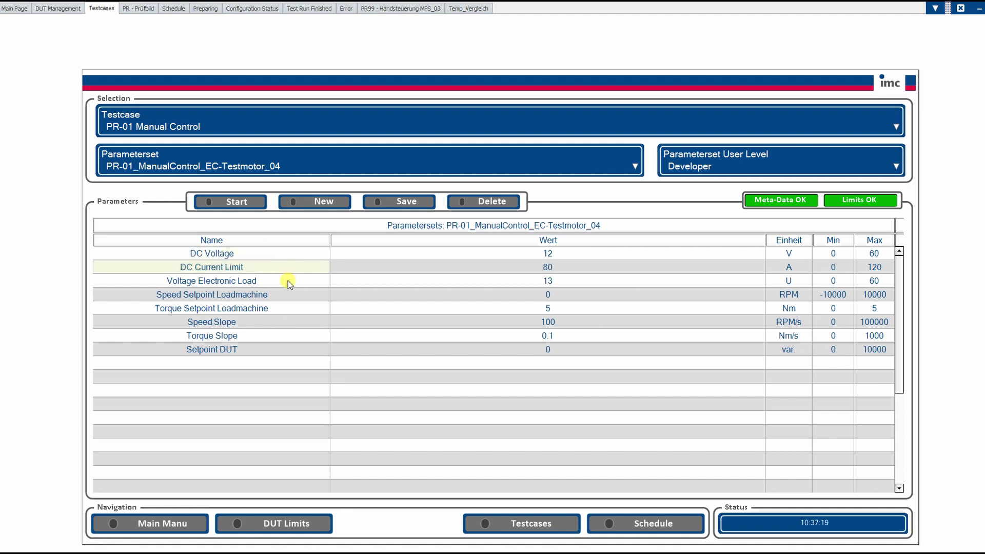
{"action": "left_click", "coordinate": [288, 281]}
{"action": "left_click", "coordinate": [287, 296]}
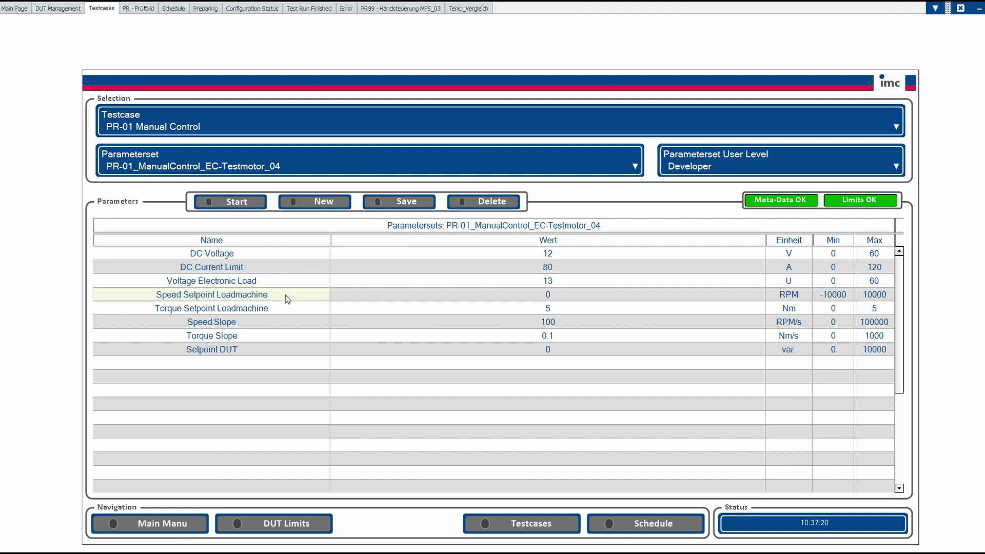
{"action": "left_click", "coordinate": [287, 310]}
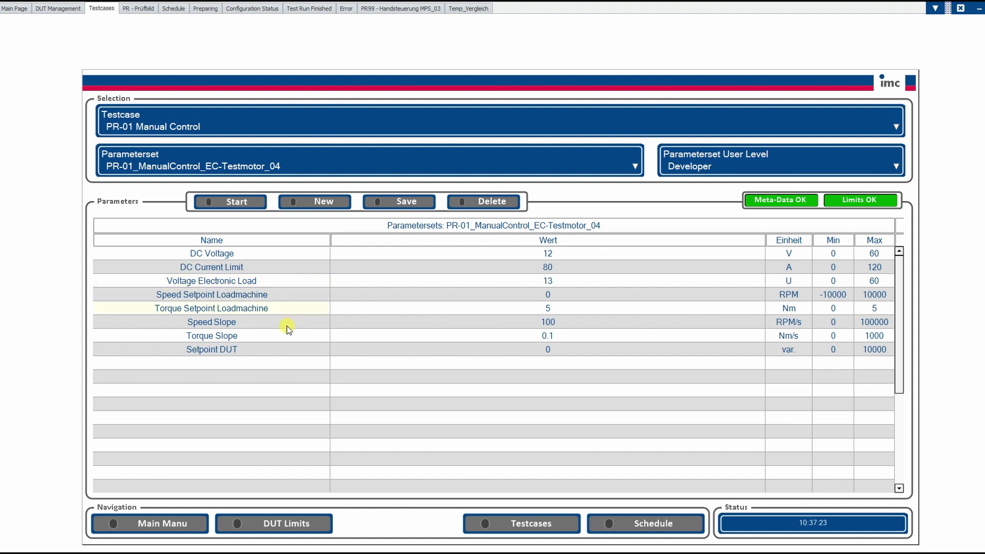
{"action": "left_click", "coordinate": [247, 203]}
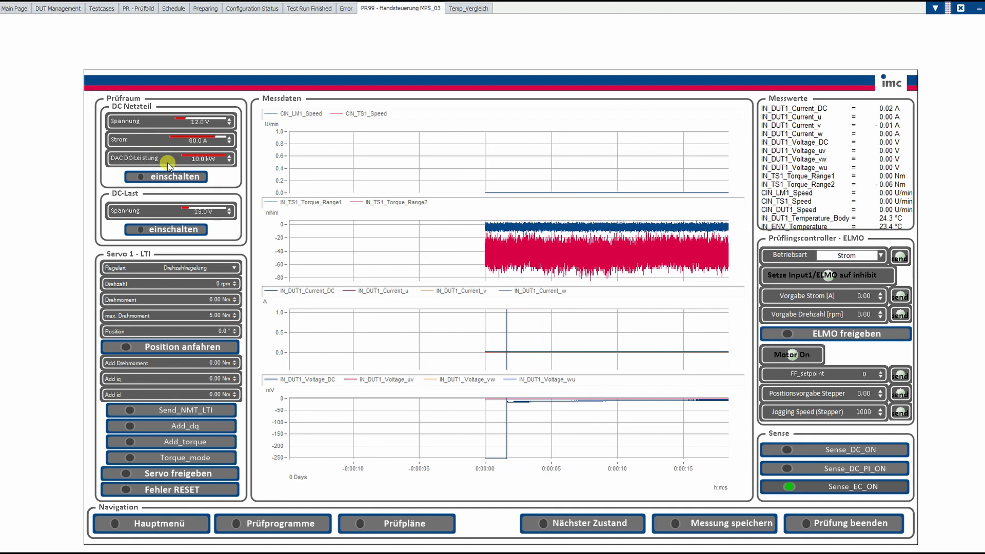
{"action": "left_click", "coordinate": [170, 184]}
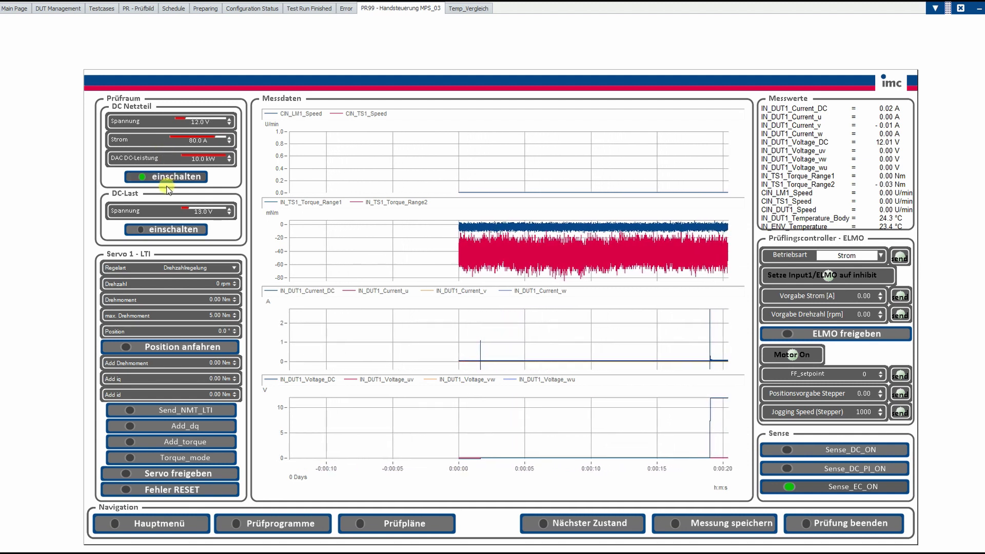